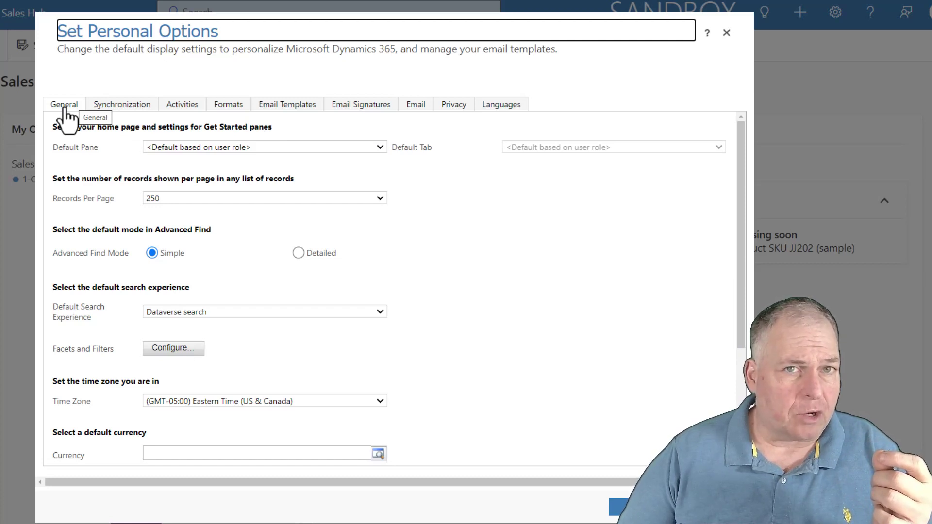
Set the number of records shown per page in any list to 250
click(171, 194)
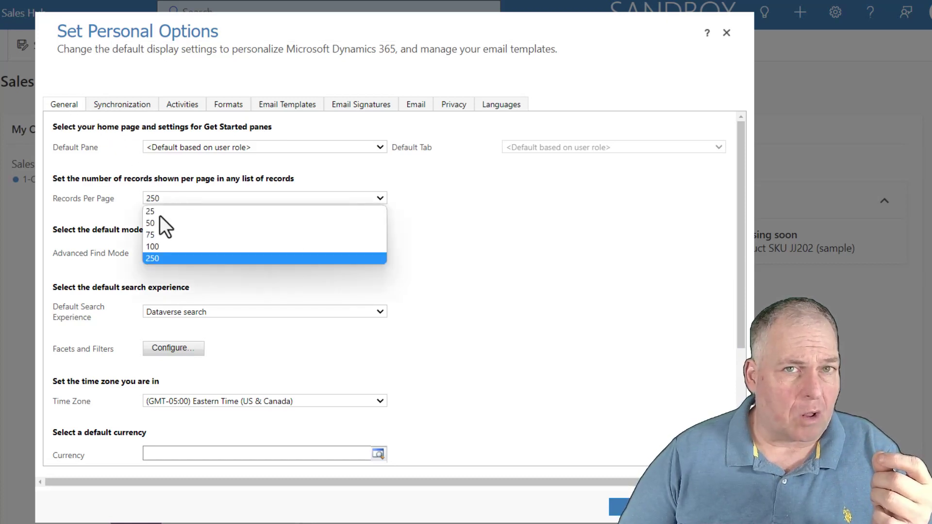
key(Up)
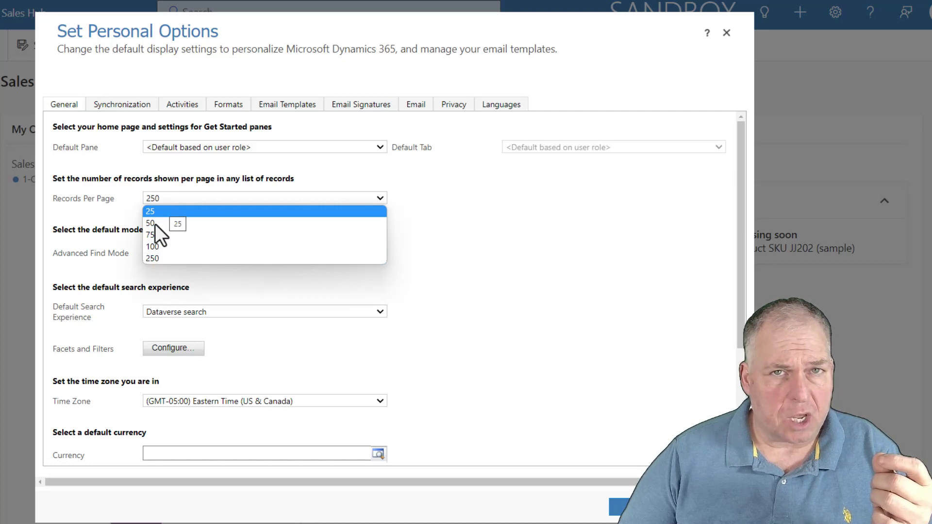
click(160, 258)
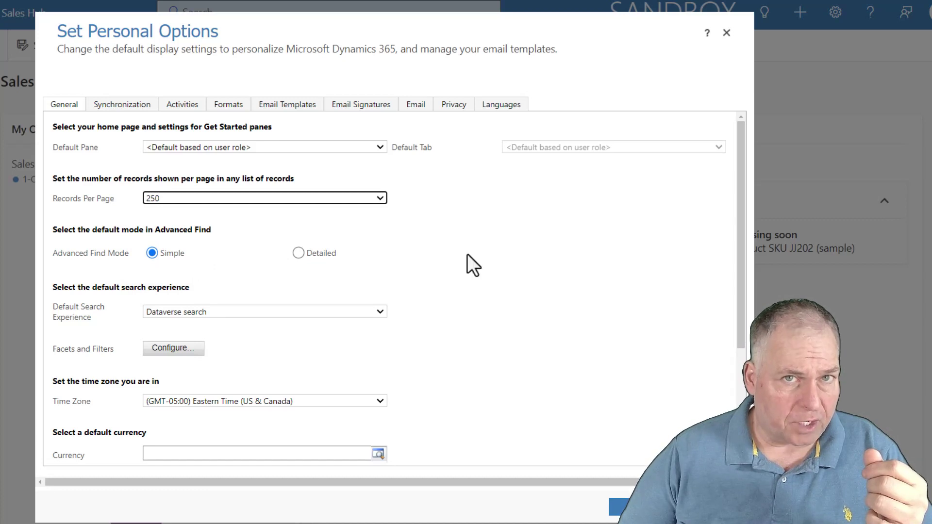
Try Sales as the default pane with its default tab choices, and restore the pane to <Default based on user role>
click(199, 148)
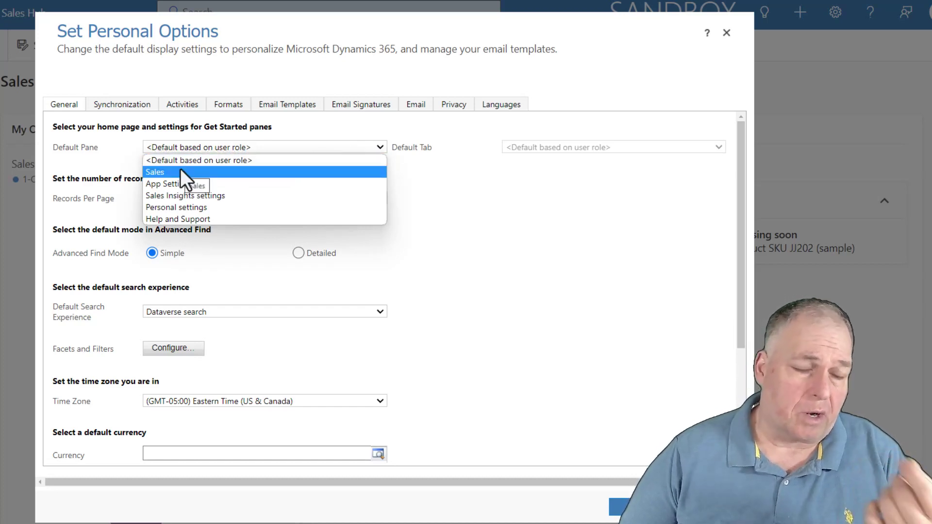
key(Up)
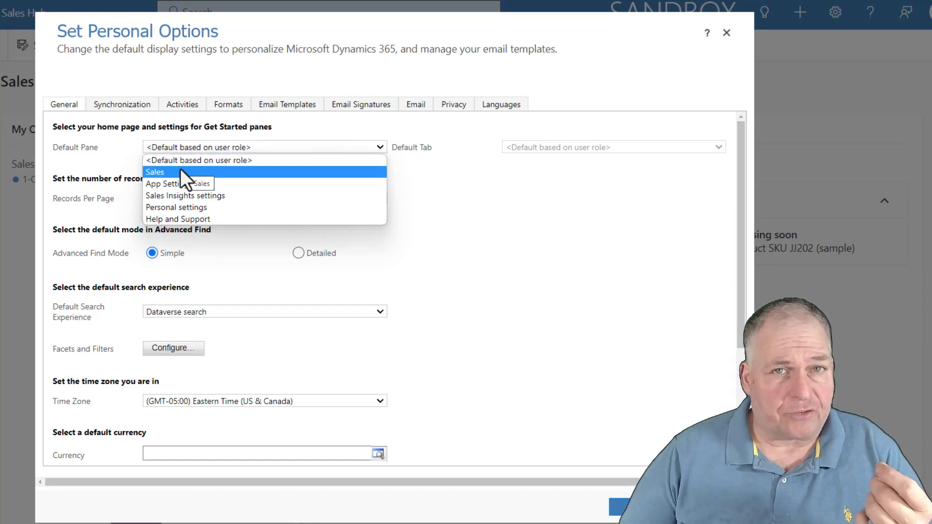
click(179, 168)
click(518, 146)
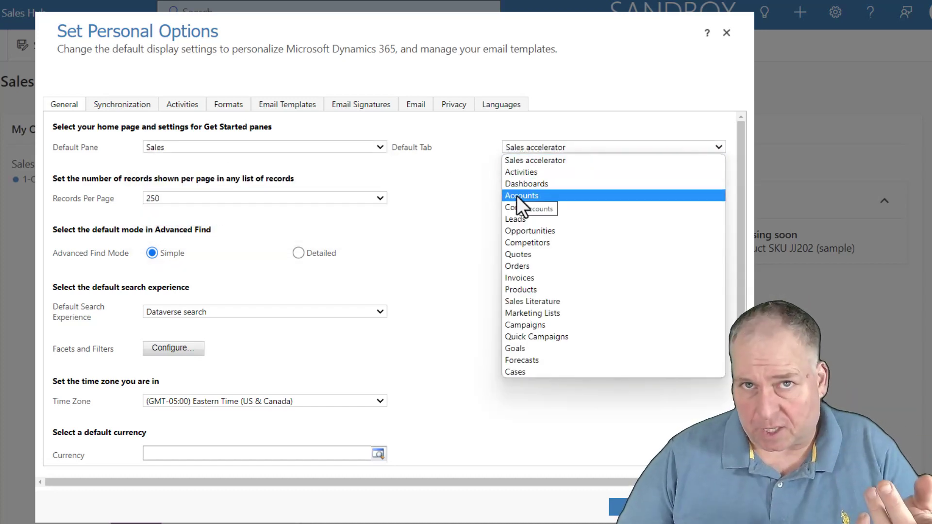
key(Down)
key(Down)
key(Down)
key(Up)
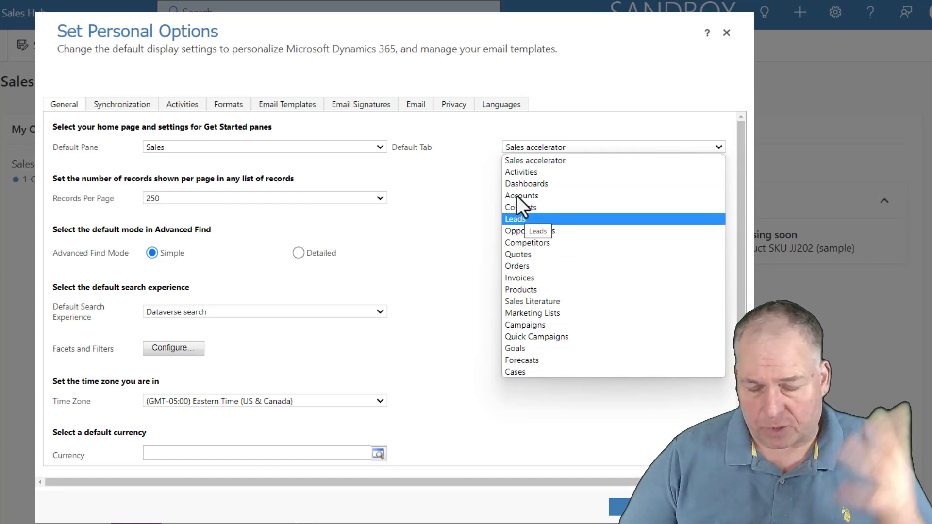
click(311, 147)
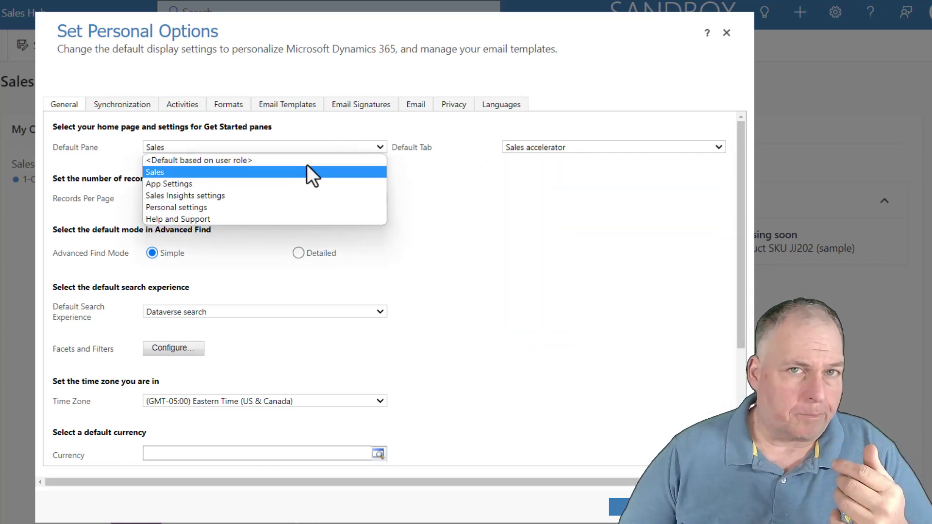
click(274, 160)
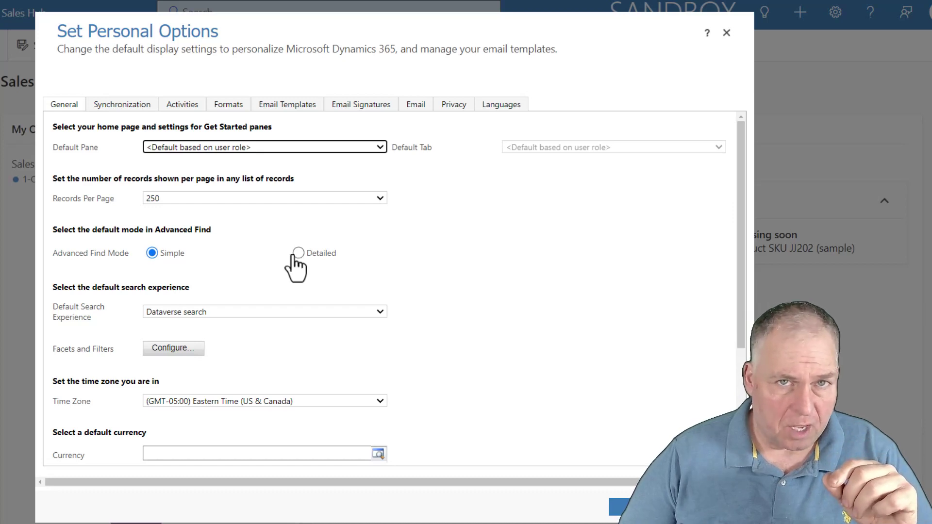
Review the remaining general options, including the time zone choices, currency, high contrast and country/region code settings
scroll(490, 283, down, 3)
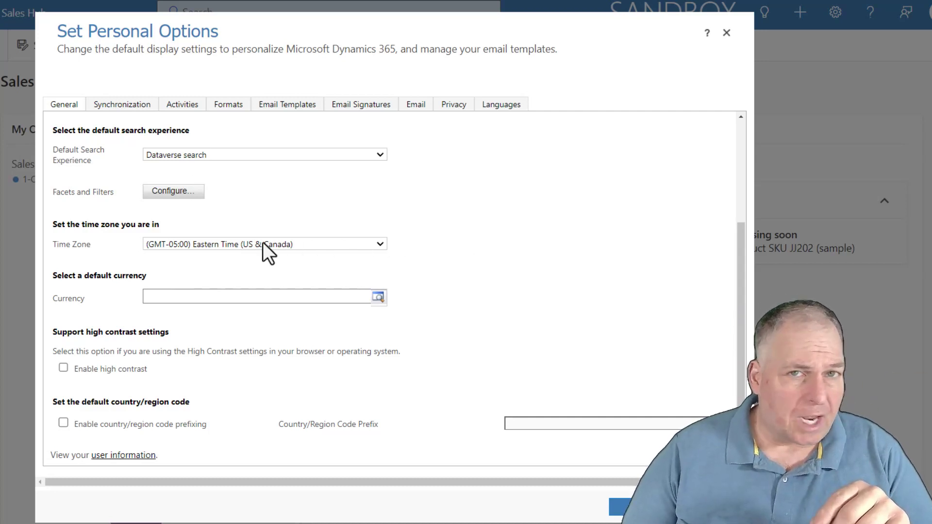
click(203, 244)
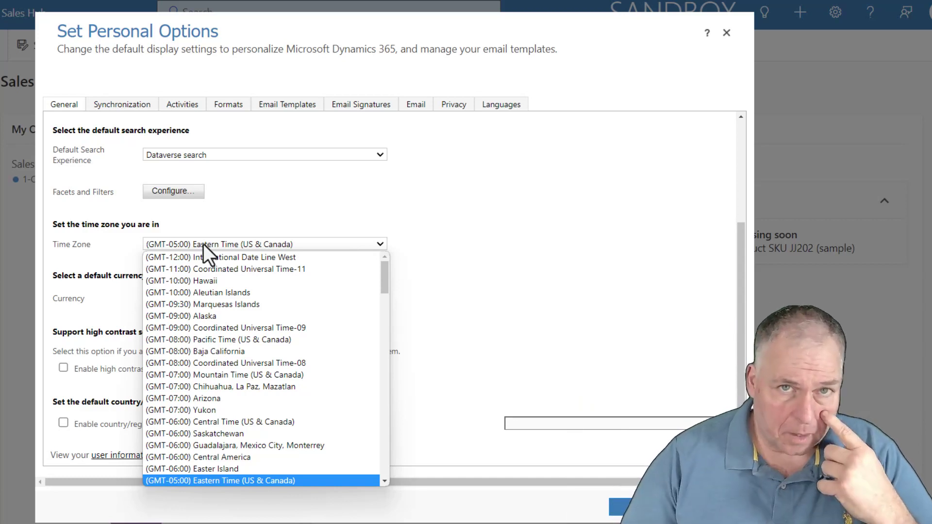
click(517, 220)
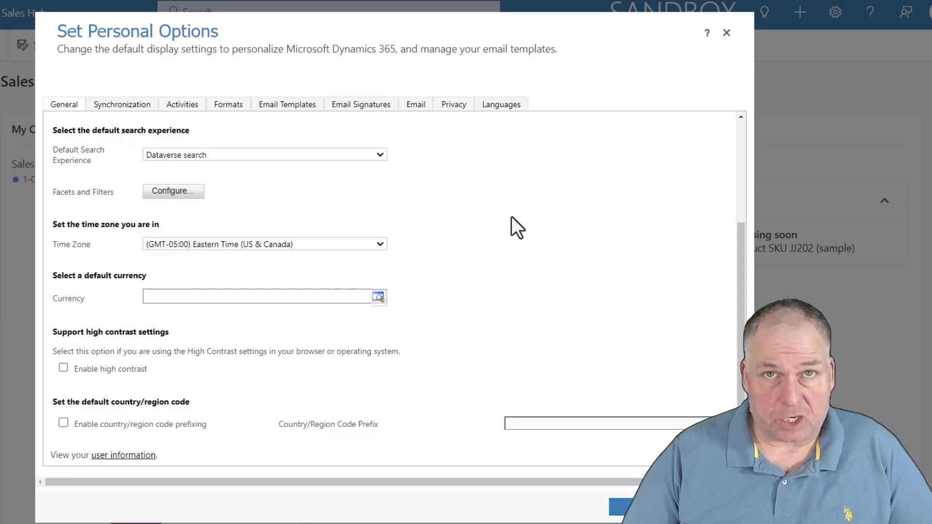
scroll(511, 217, down, 1)
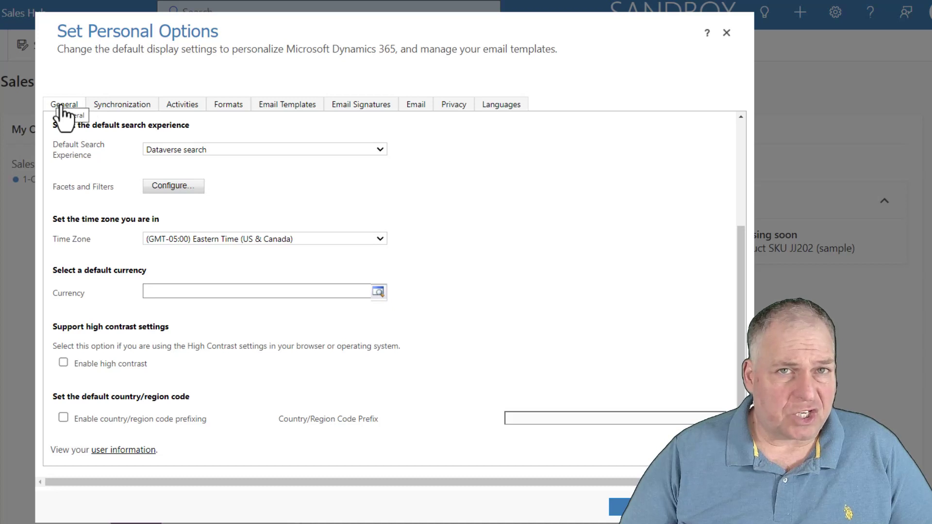
Set the default work hours for activities to start at 9:00 AM and end at 4:00 PM
click(181, 108)
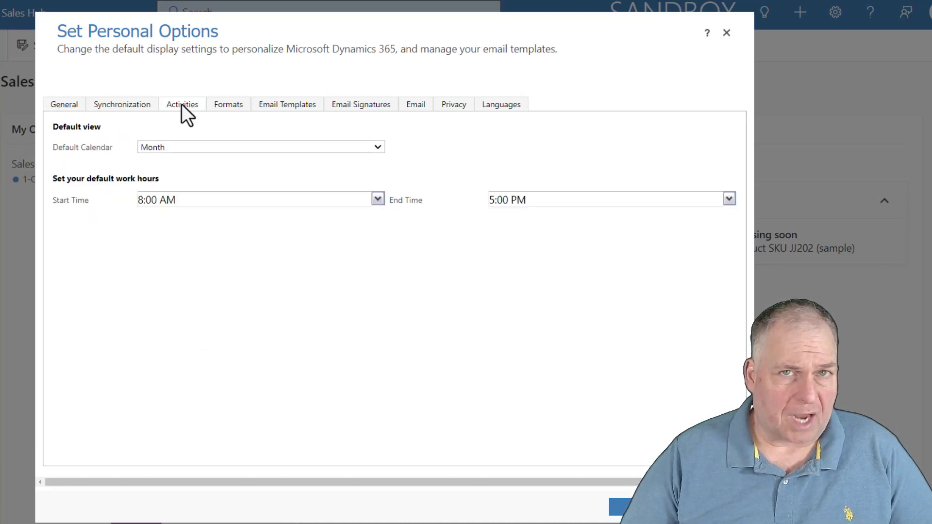
click(378, 199)
drag(389, 220, 392, 241)
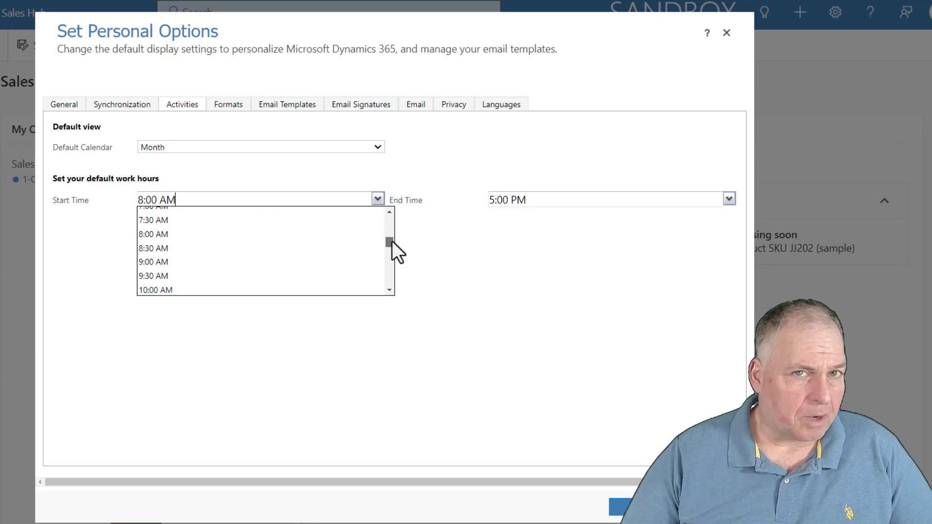
click(156, 264)
click(582, 200)
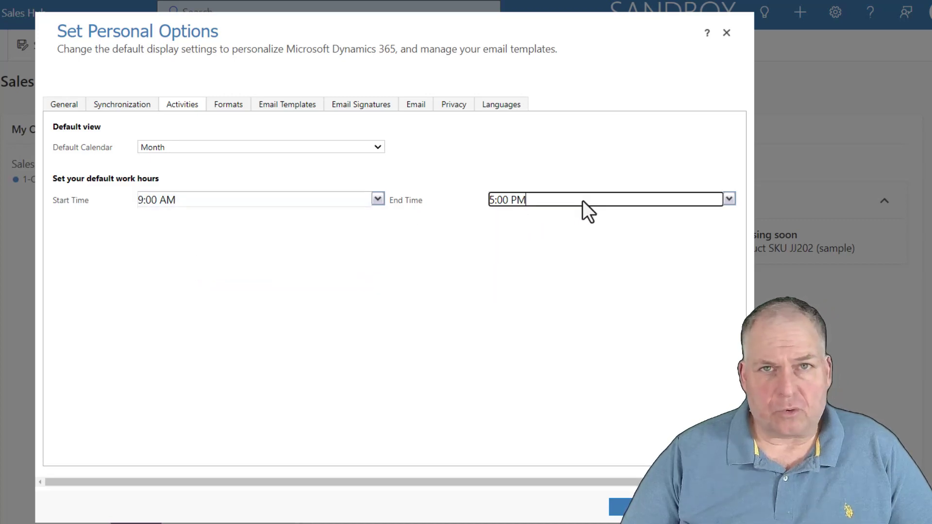
click(728, 200)
drag(739, 222, 738, 262)
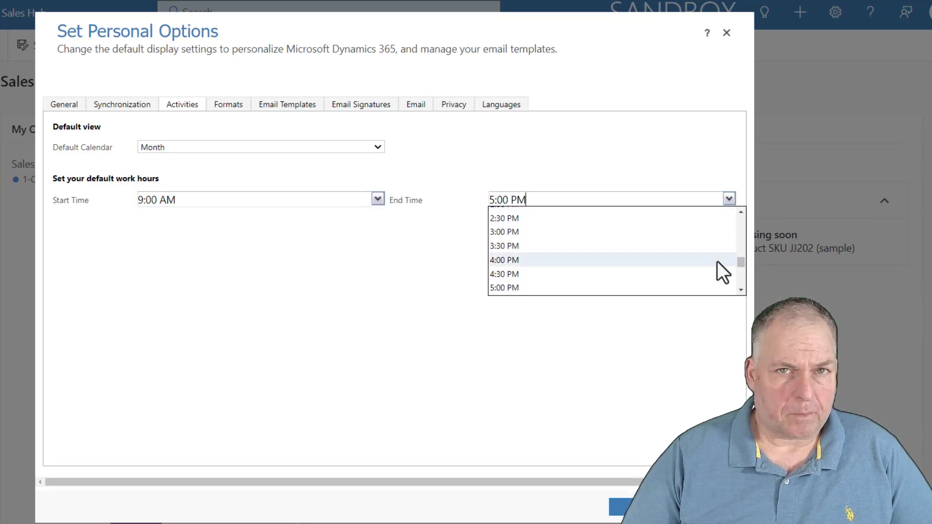
click(520, 262)
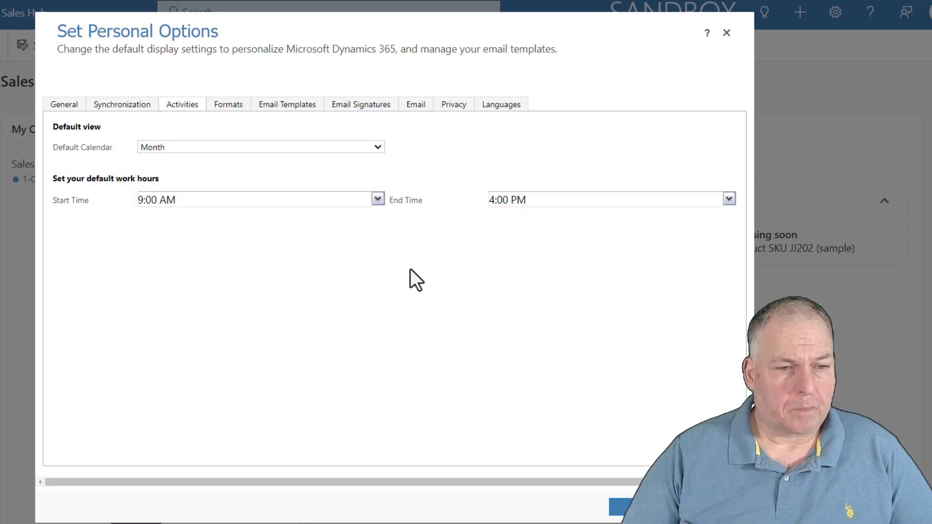
Go through the choices for which email messages to track in the email options and select No email messages
click(416, 110)
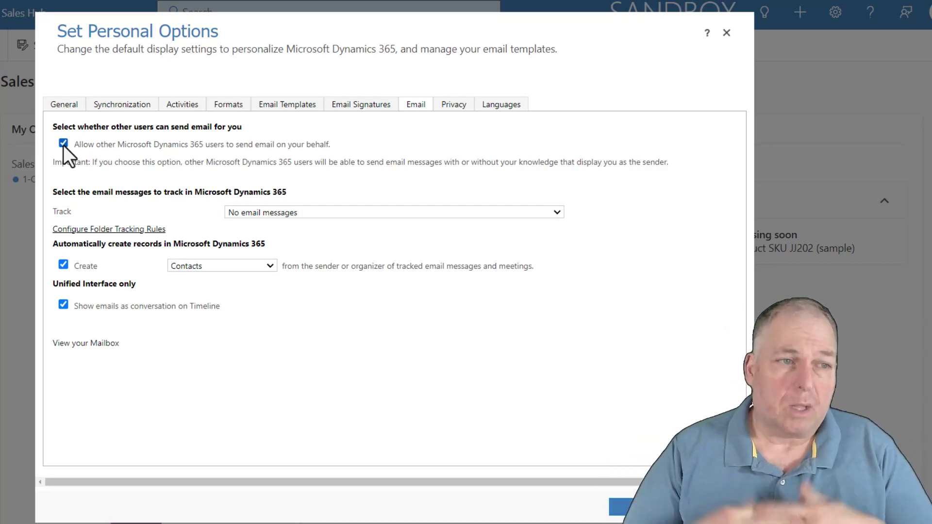
click(295, 214)
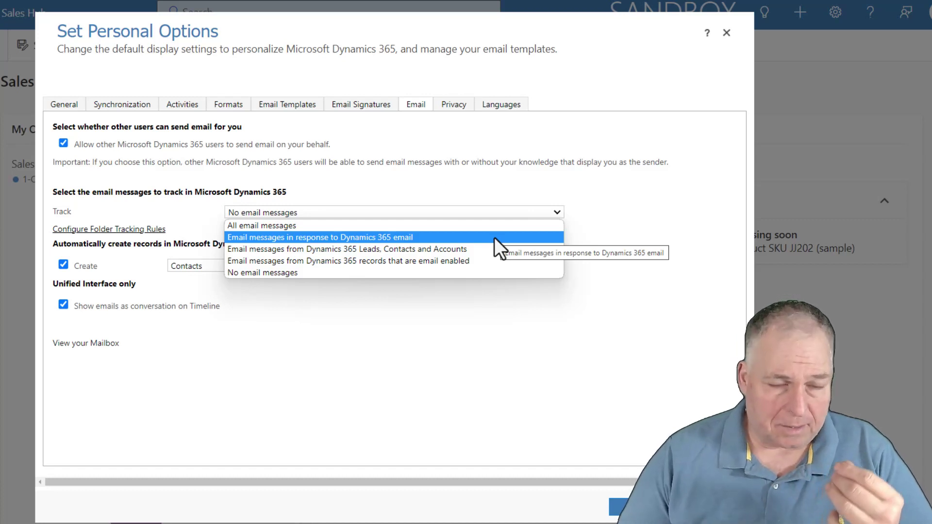
key(Down)
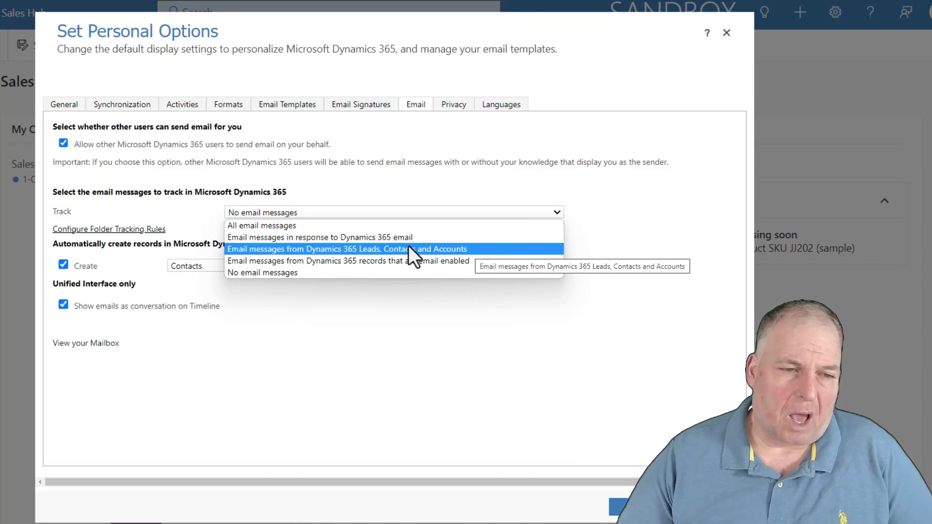
key(Down)
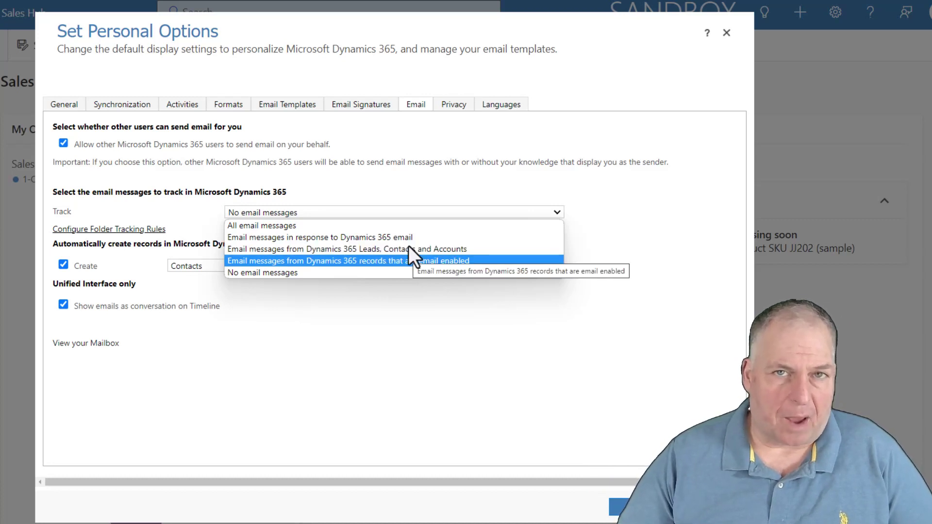
key(Down)
key(Up)
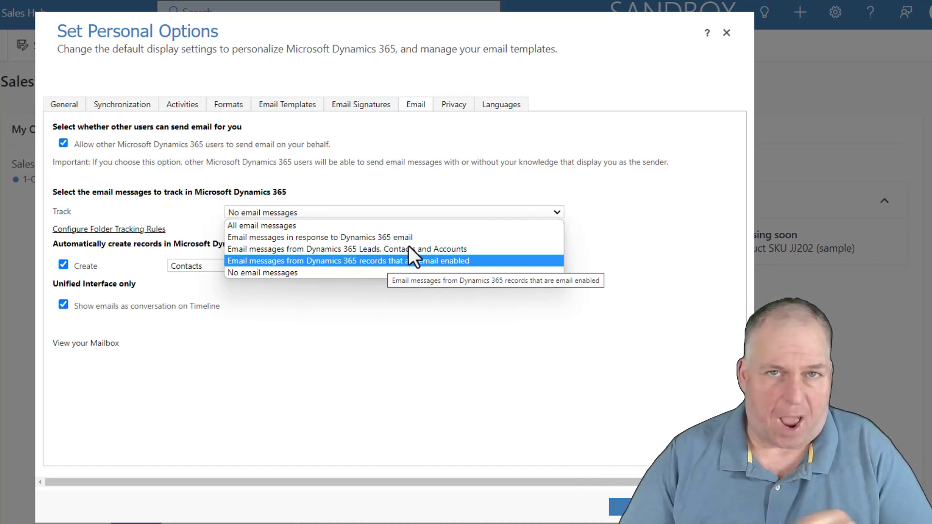
key(Up)
key(Down)
key(Down)
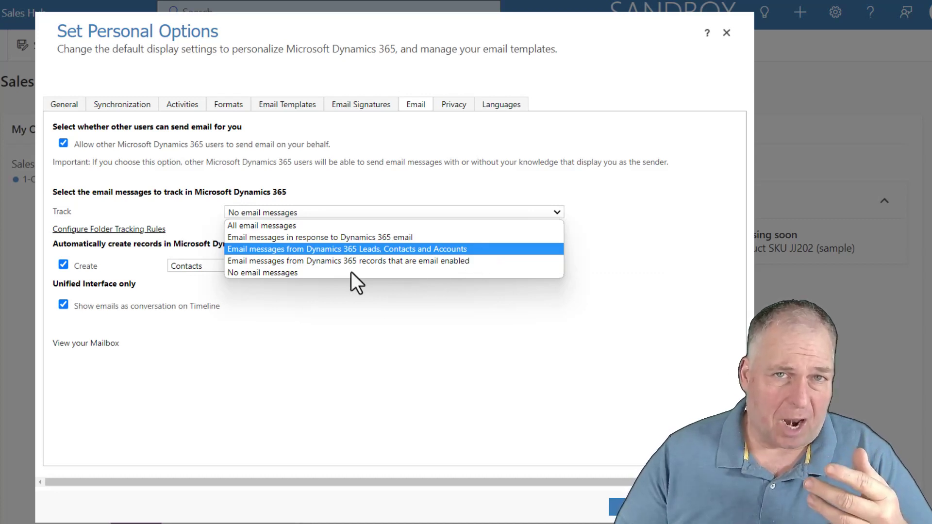
click(262, 275)
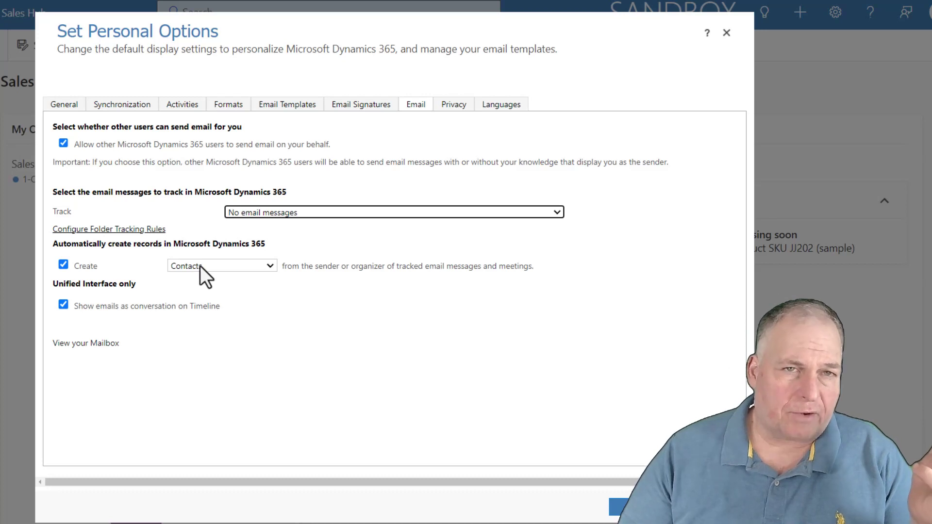
Turn off automatic record creation from the sender or organizer of tracked email messages and meetings
click(218, 267)
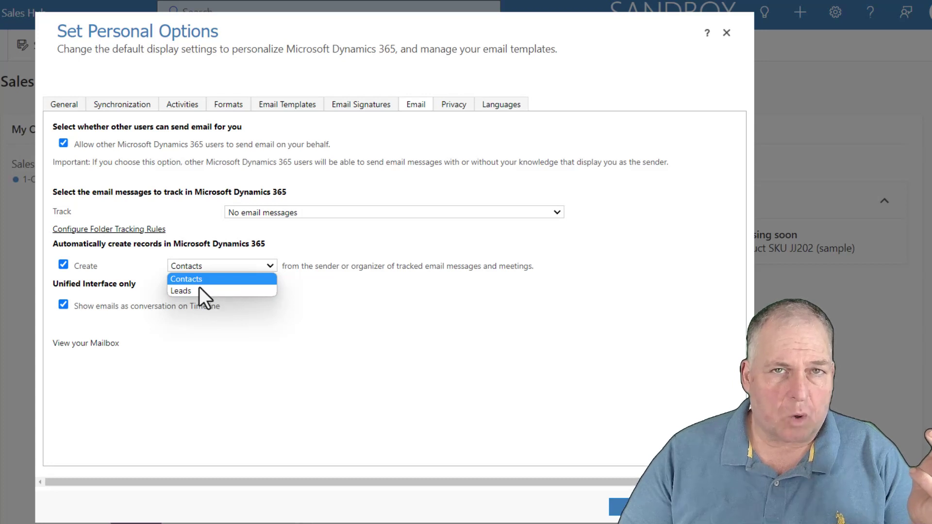
click(64, 264)
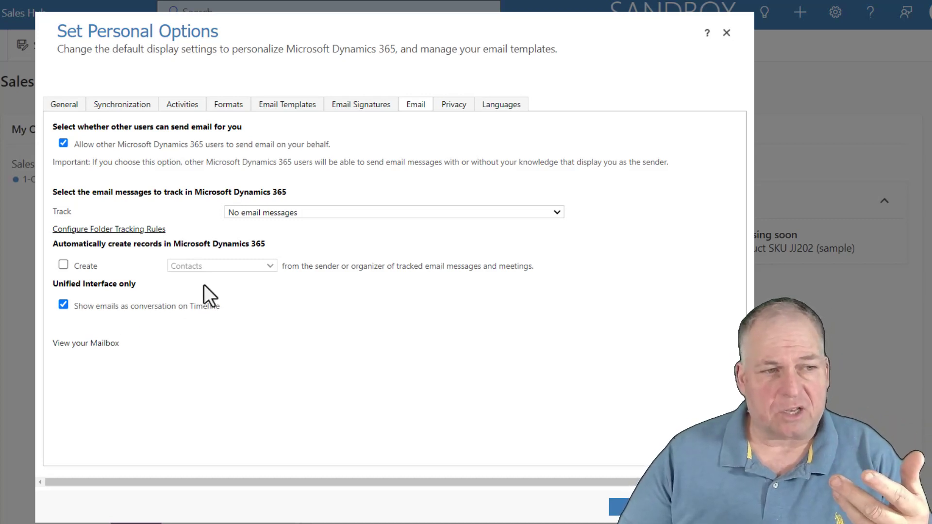
click(60, 142)
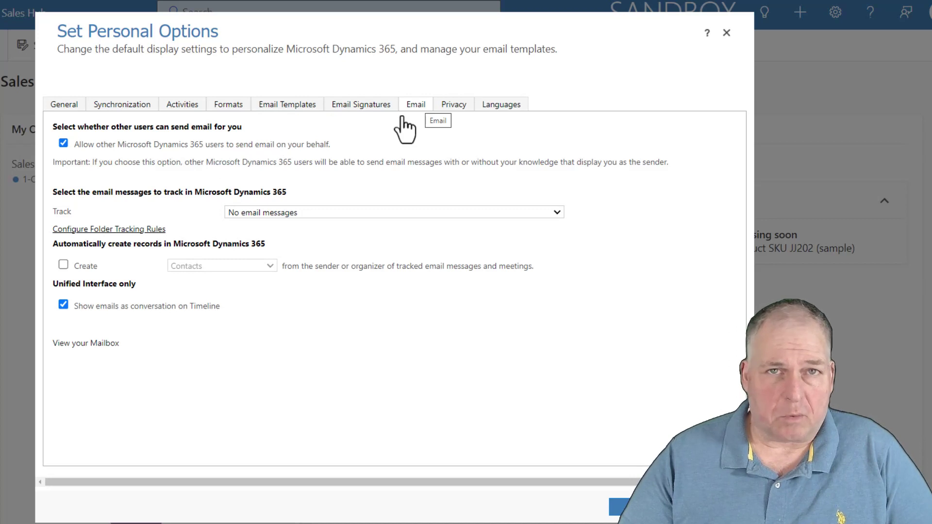
Review the privacy error-report preference, the display language options and the Outlook or Exchange synchronization options
click(455, 111)
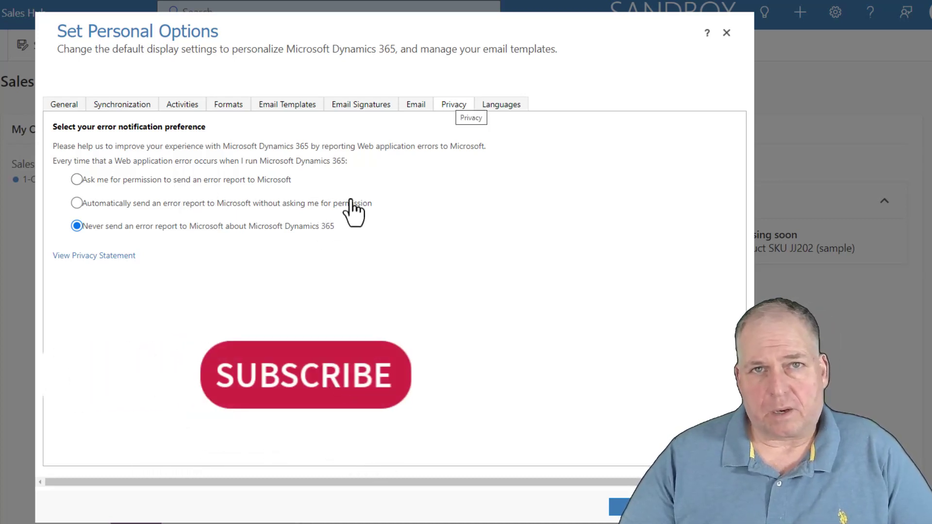
click(495, 106)
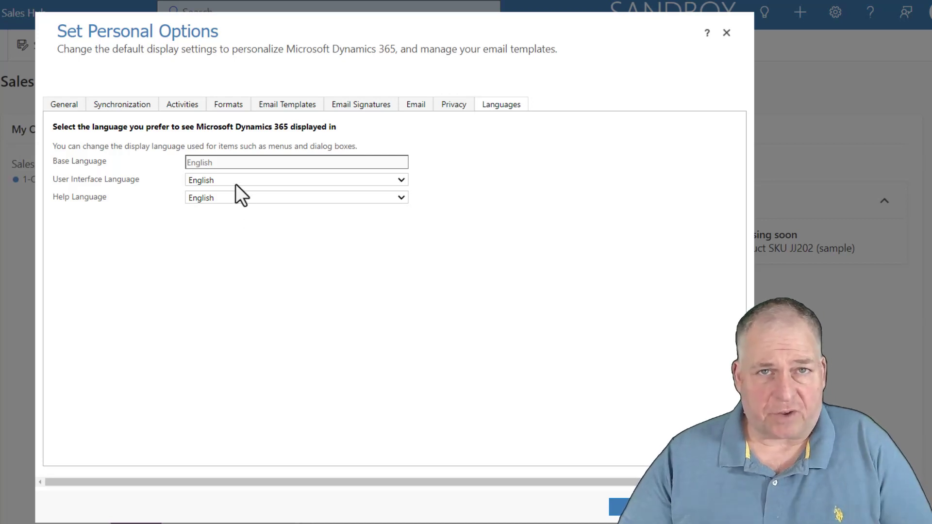
click(118, 106)
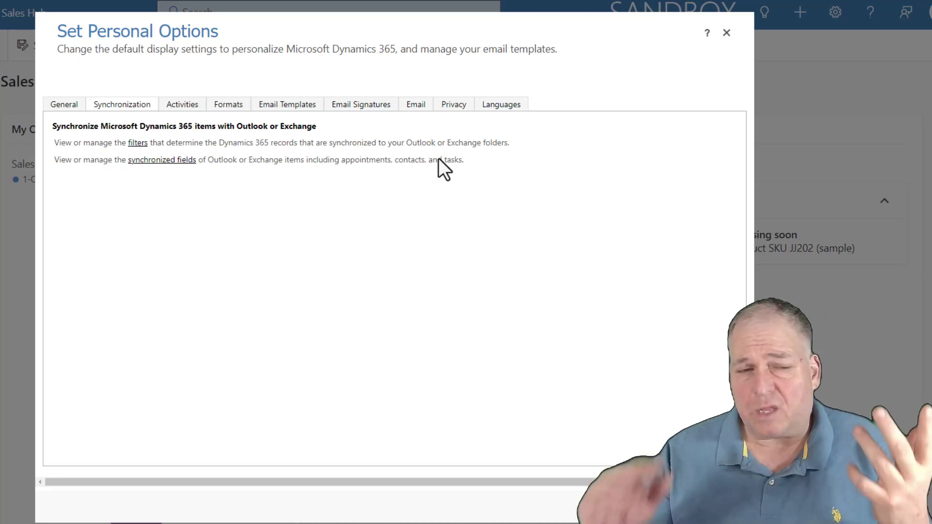